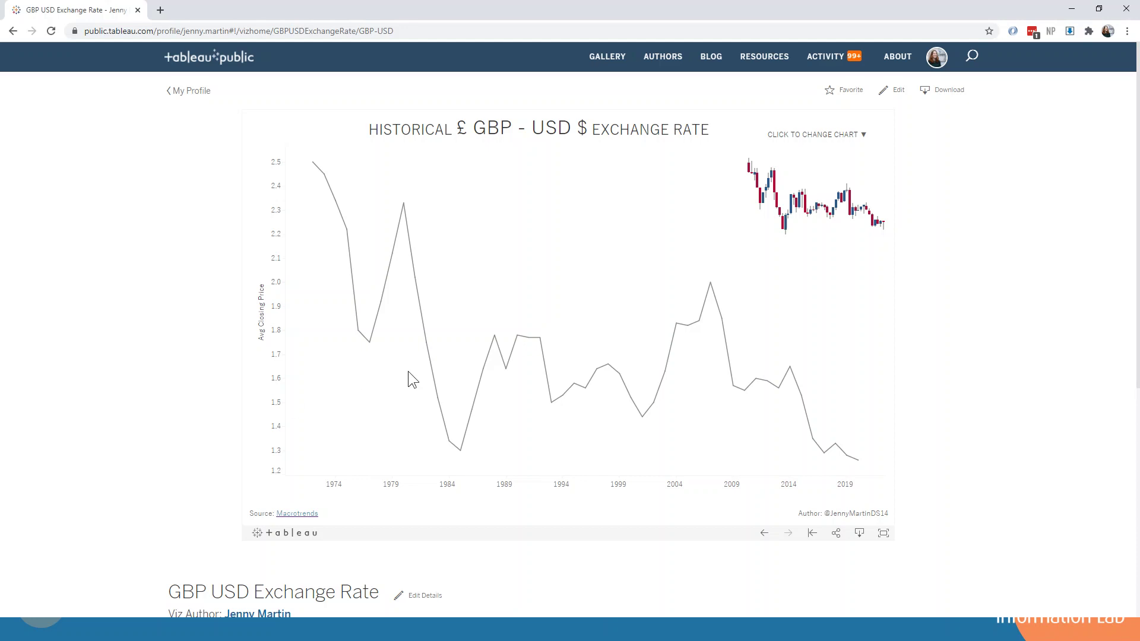
Swap the exchange rate viz from the line chart to the red/blue yearly candlestick chart
left_click(768, 187)
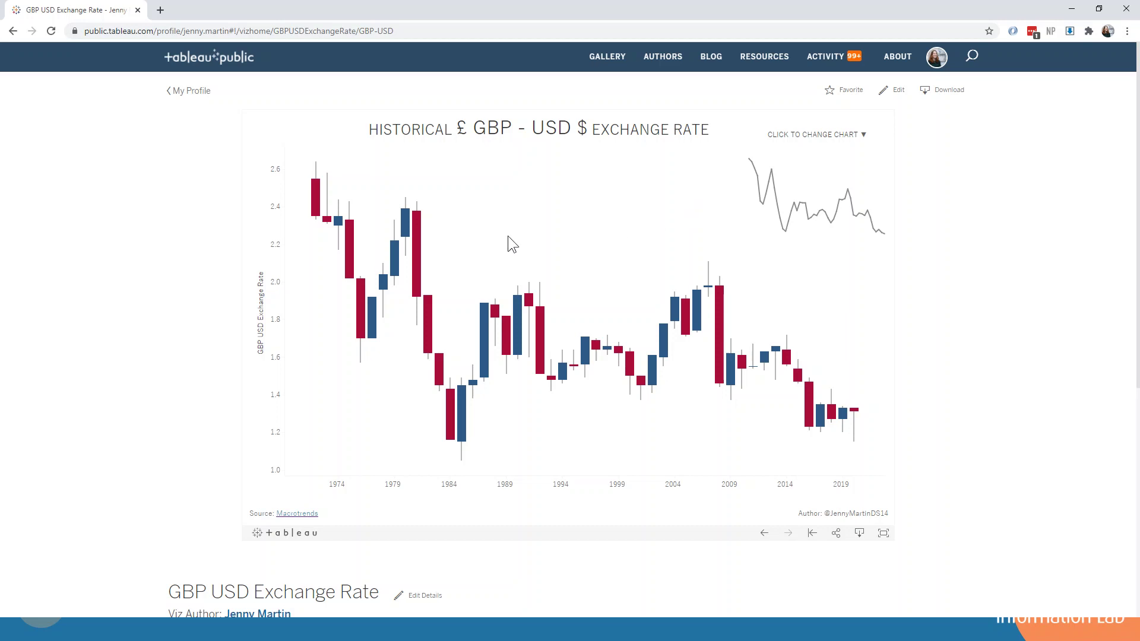
mouse_move(418, 237)
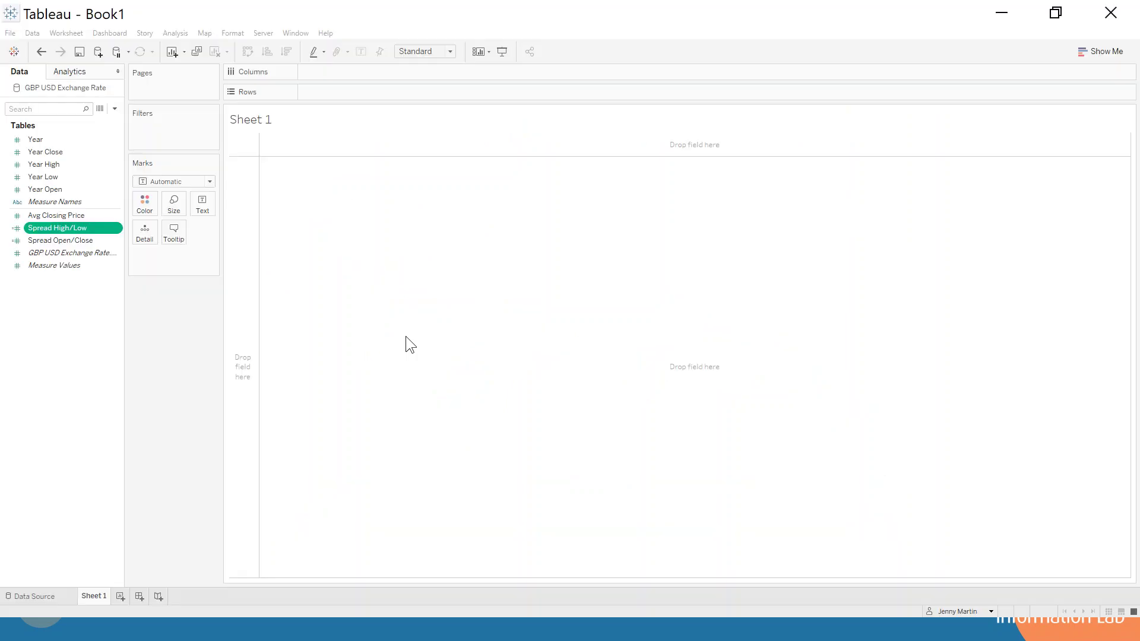
left_click(46, 597)
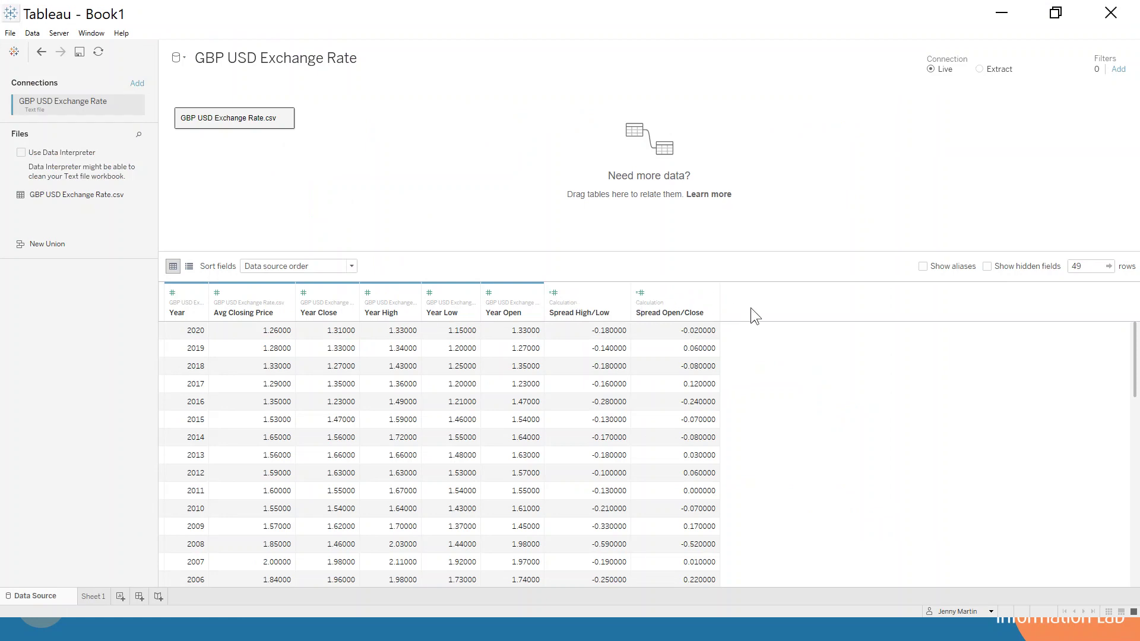
left_click(94, 596)
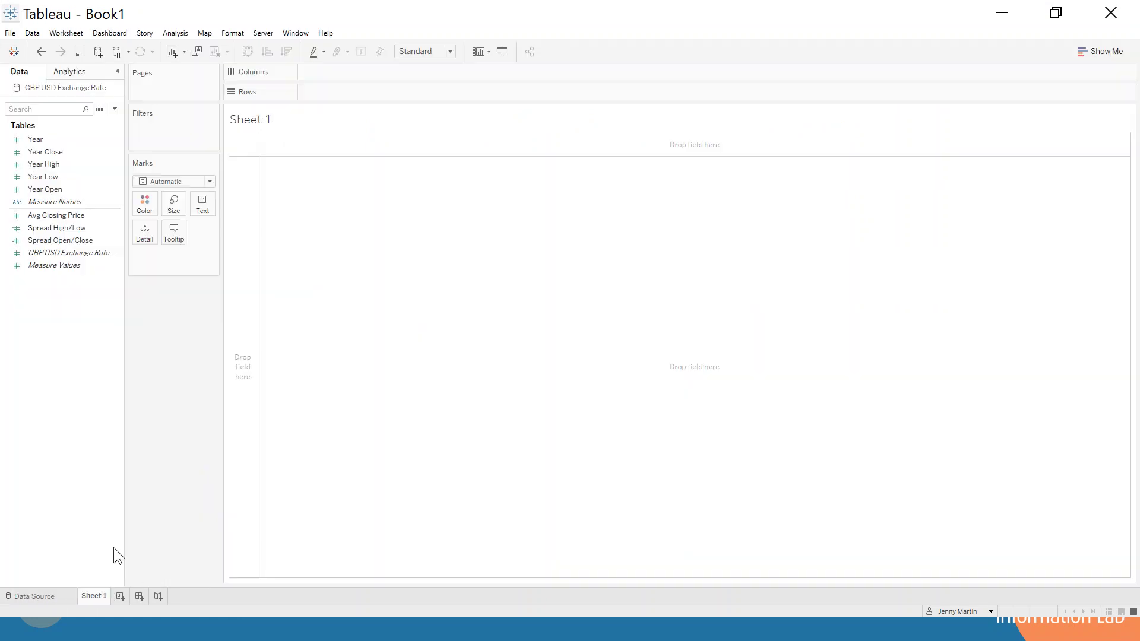
right_click(69, 226)
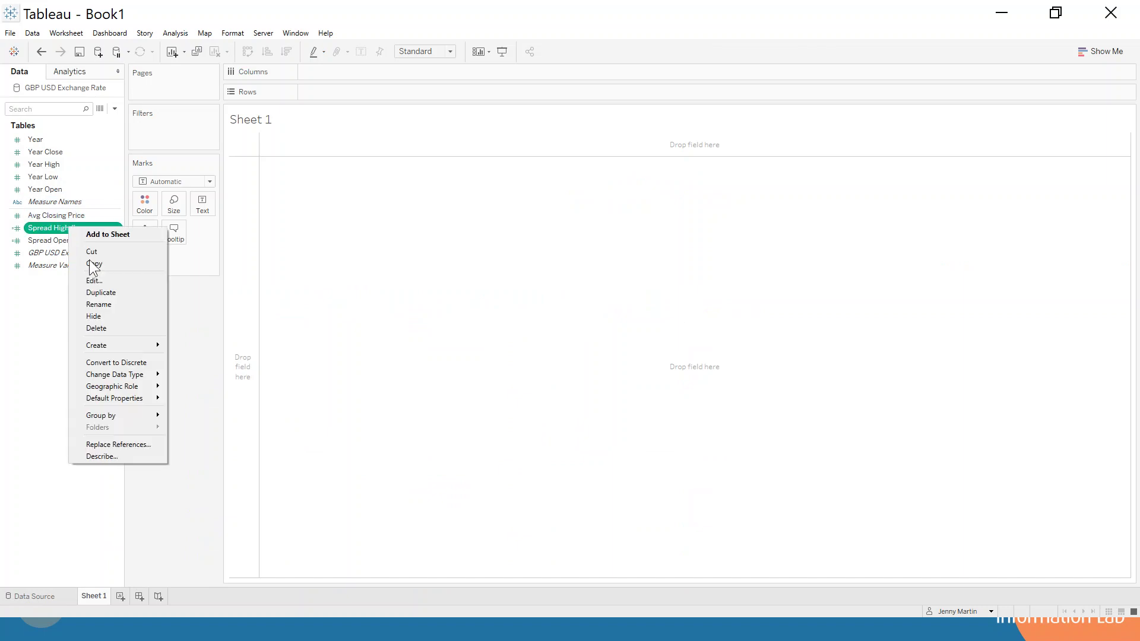
left_click(92, 278)
scroll(371, 247, "up", 4)
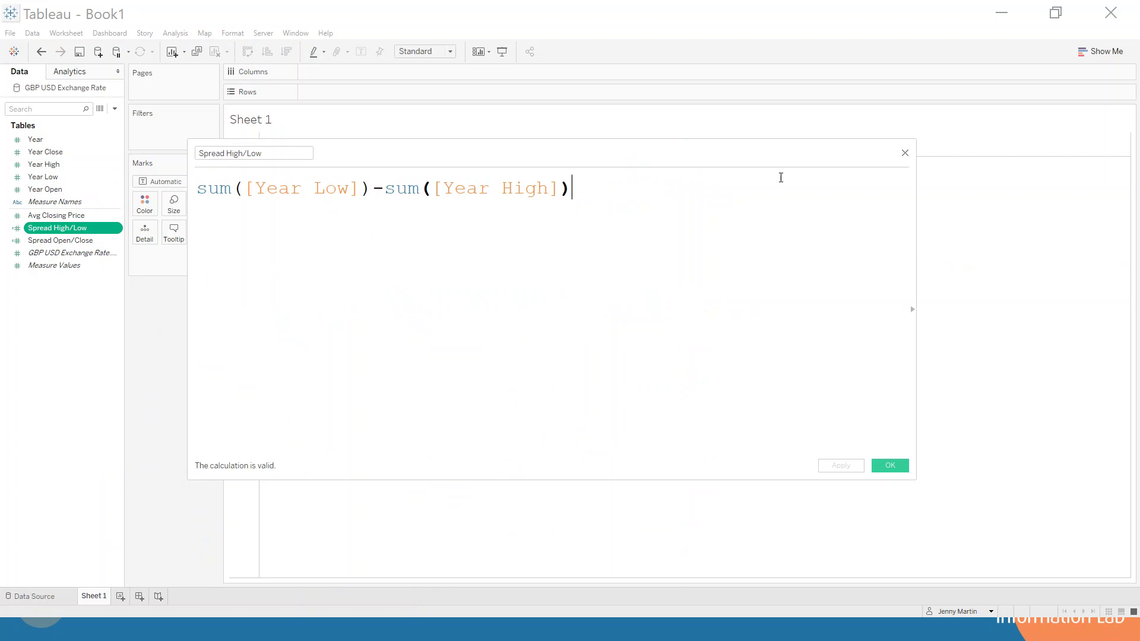
left_click(905, 152)
right_click(80, 232)
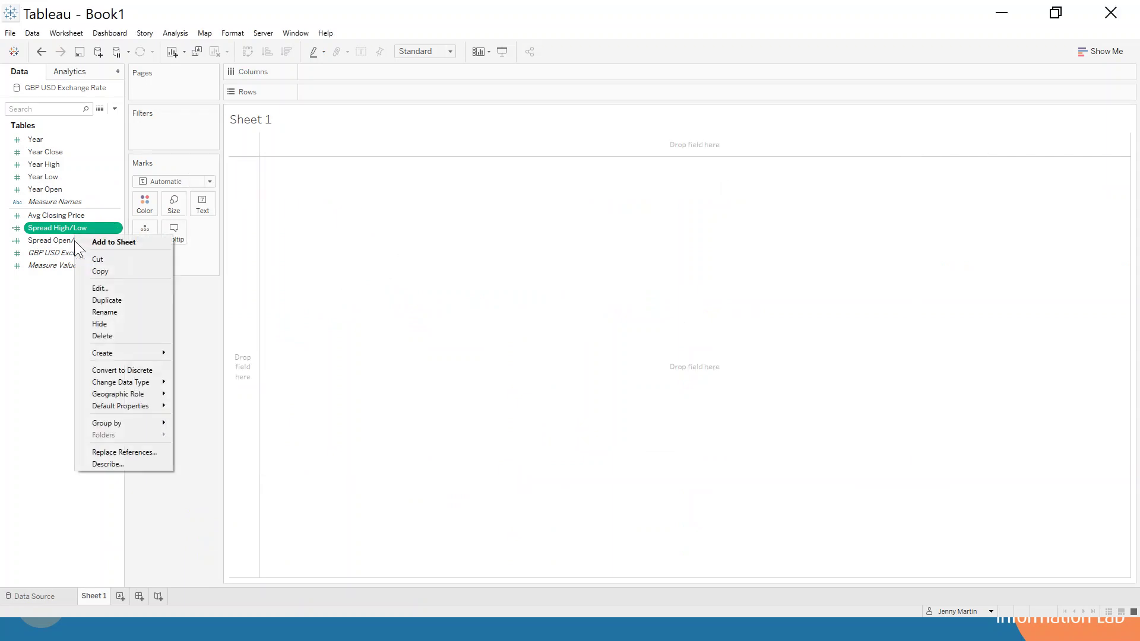
left_click(65, 240)
right_click(65, 241)
left_click(84, 296)
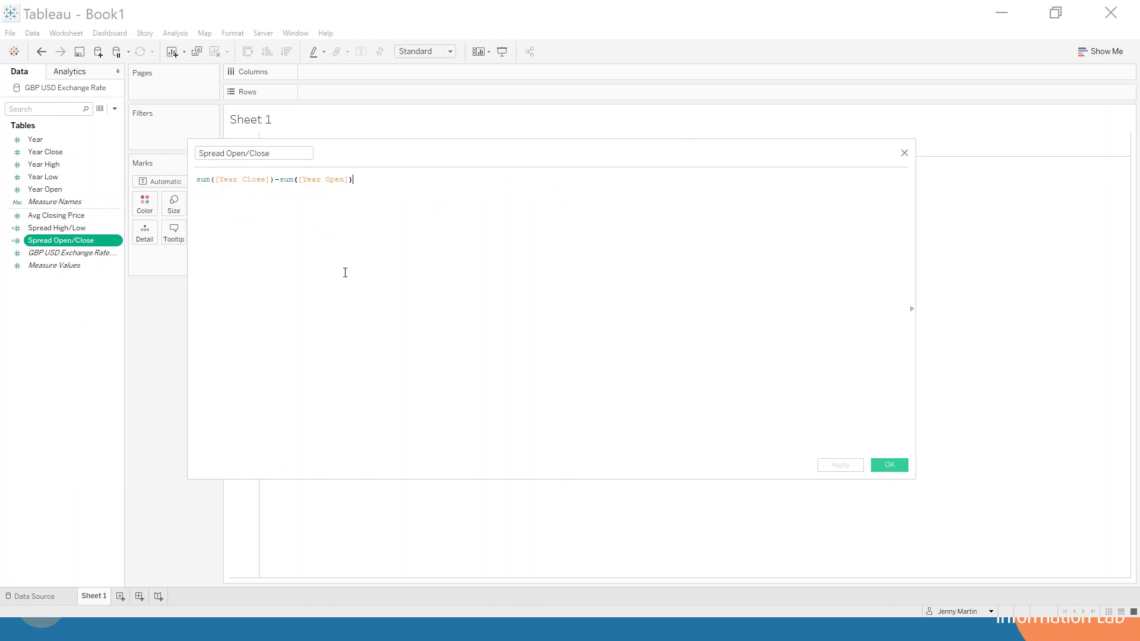
scroll(345, 273, "up", 5)
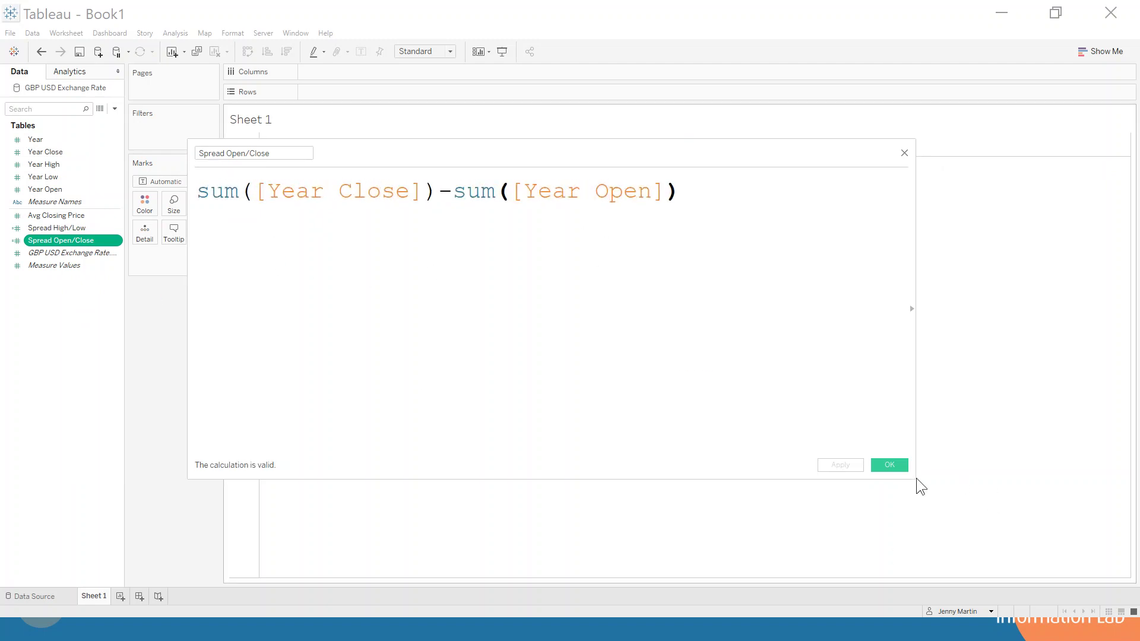
left_click(893, 469)
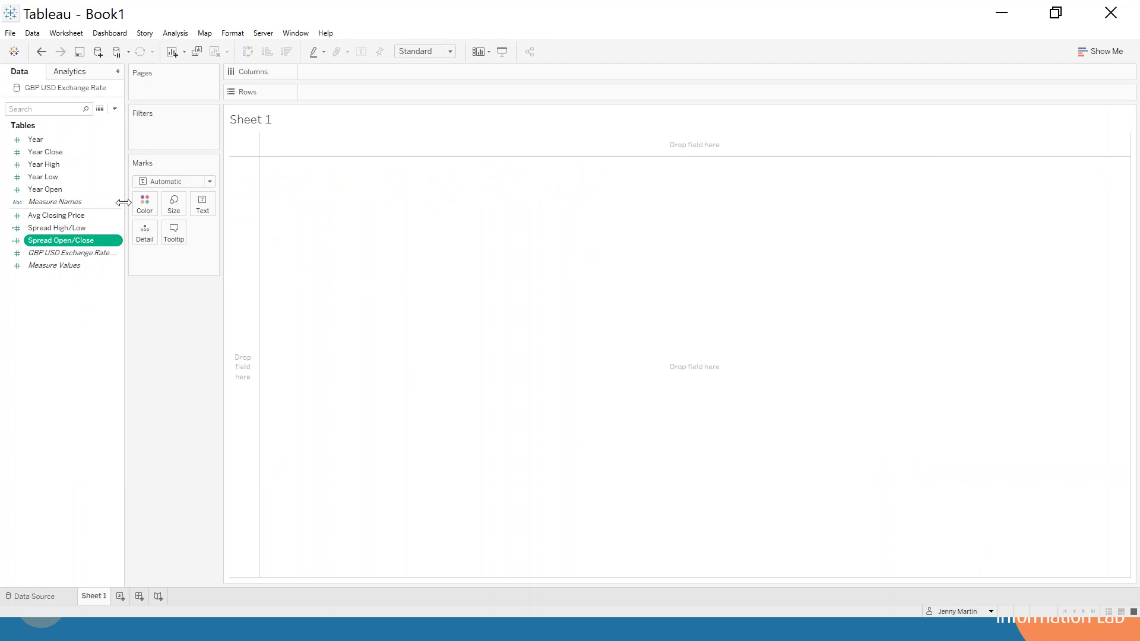
Put Year on Columns and Year High and Year Open on Rows, drawn as Gantt Bar marks
left_click_drag(46, 138, 334, 72)
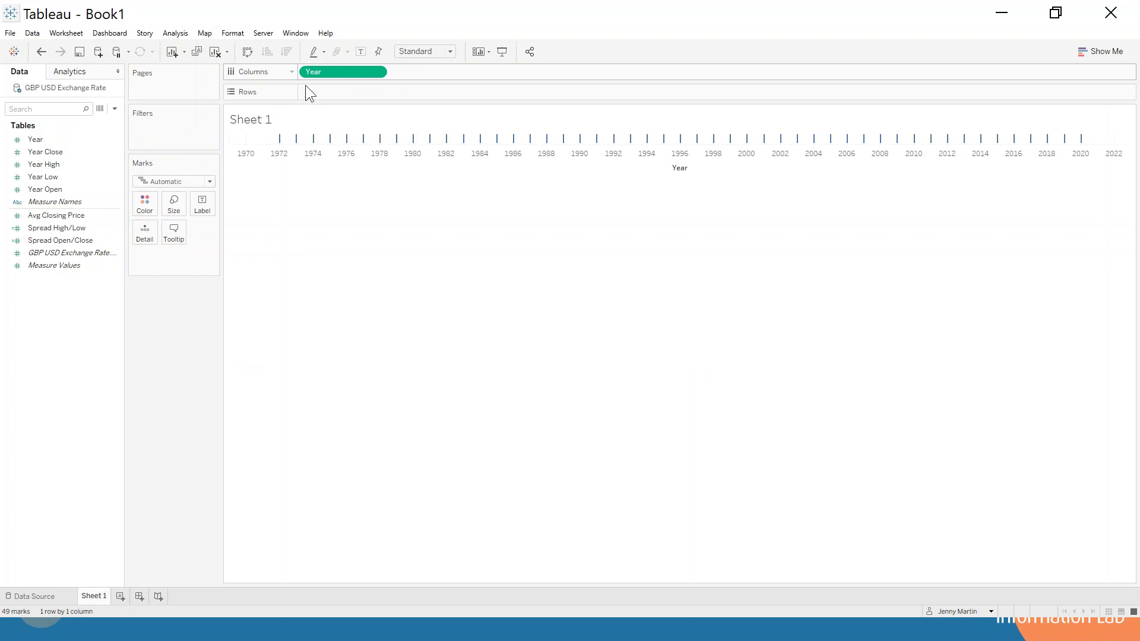
left_click_drag(59, 166, 326, 91)
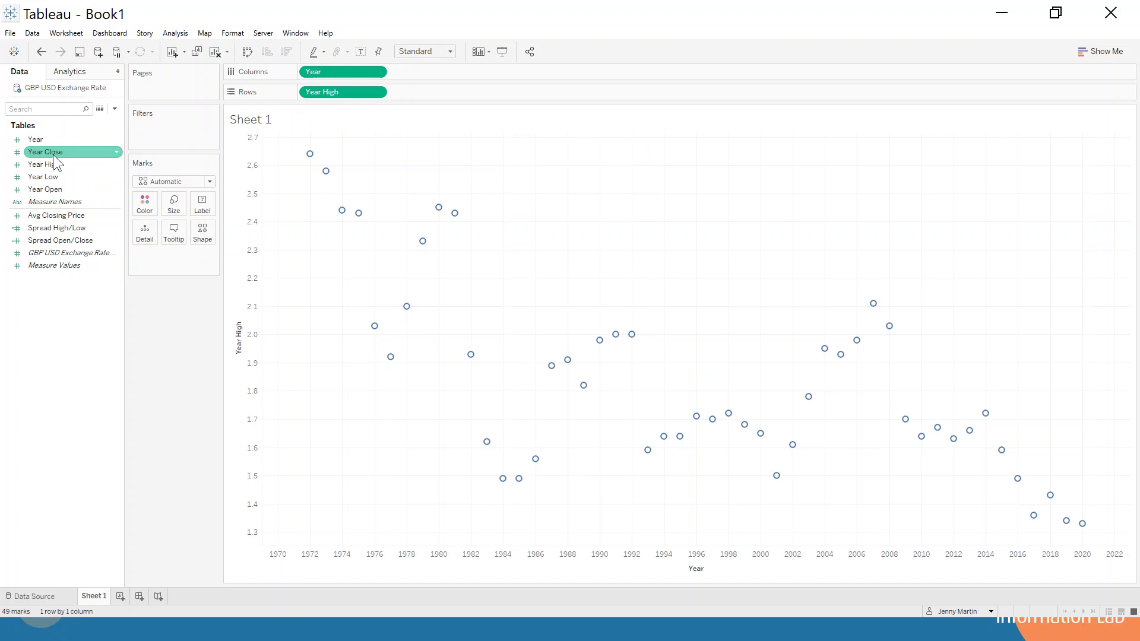
left_click_drag(65, 186, 455, 94)
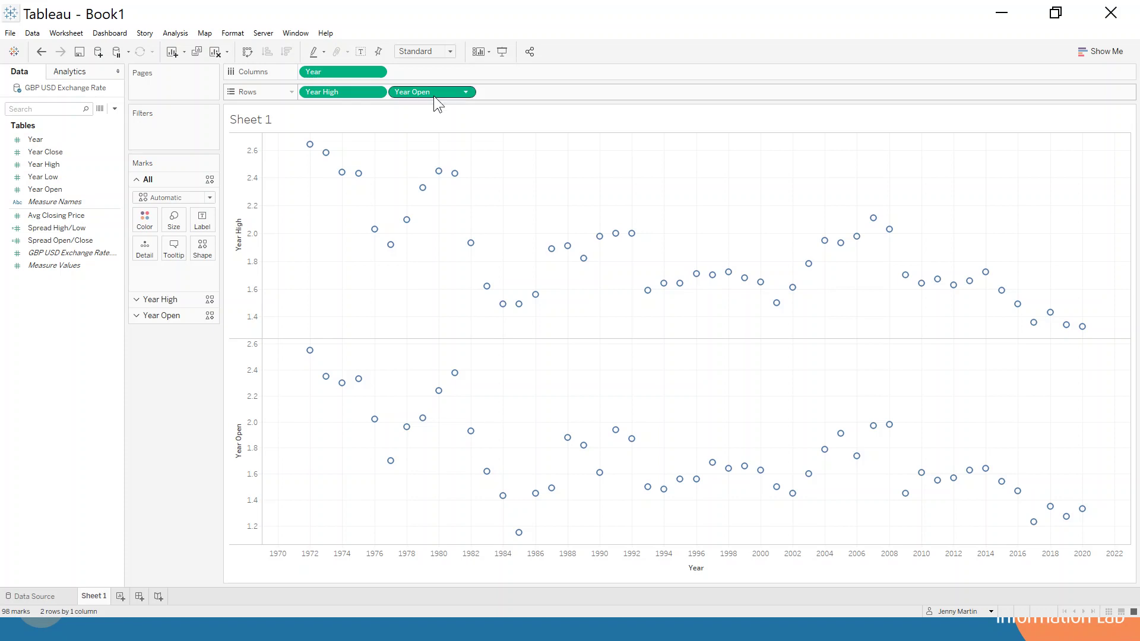
left_click(208, 199)
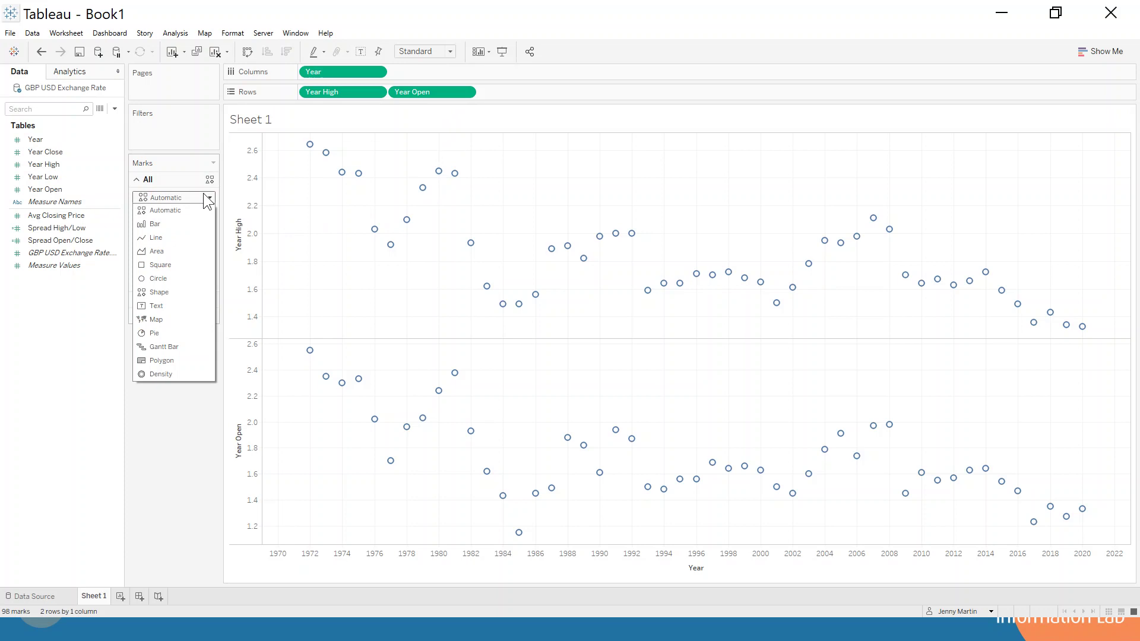
left_click(163, 346)
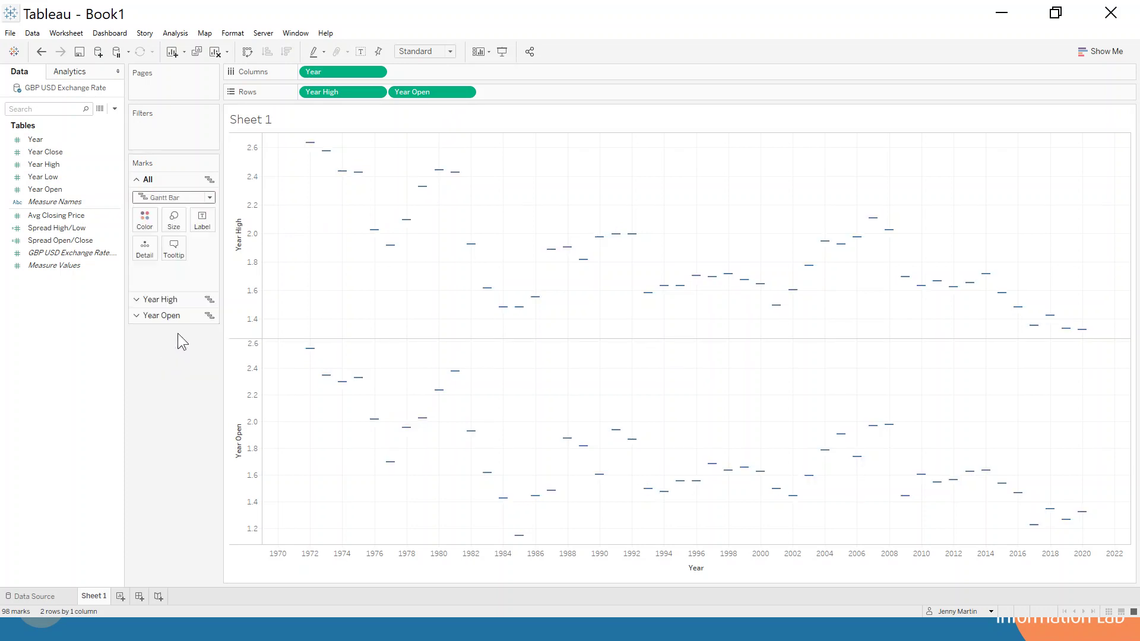
Make Year Open a synchronized dual axis with Year High and hide the Year Open axis header
right_click(429, 93)
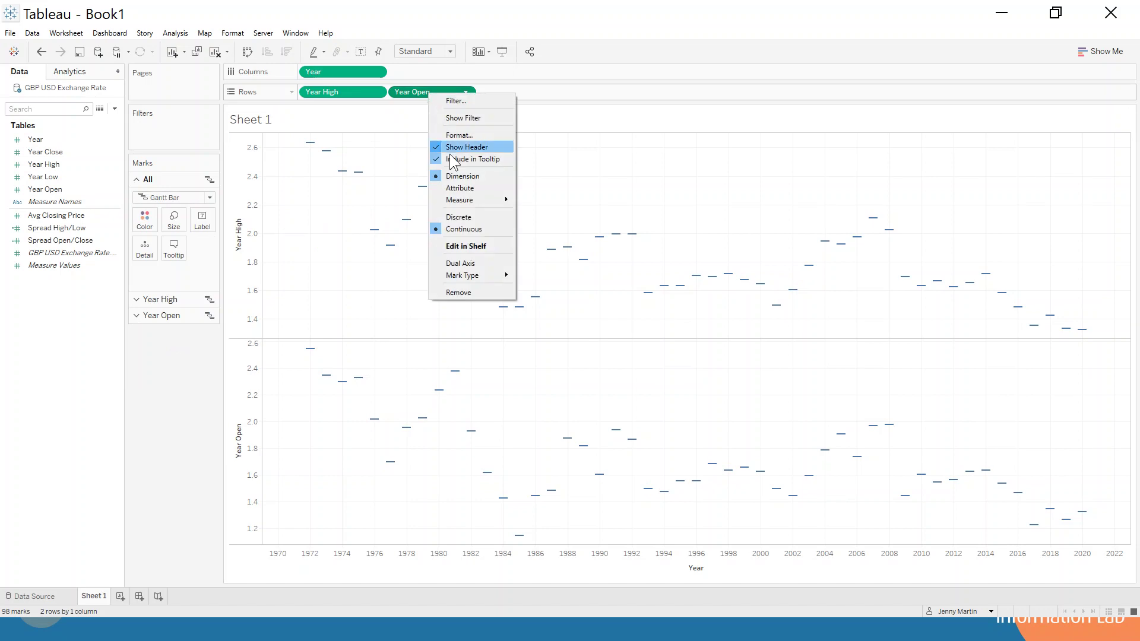
left_click(469, 262)
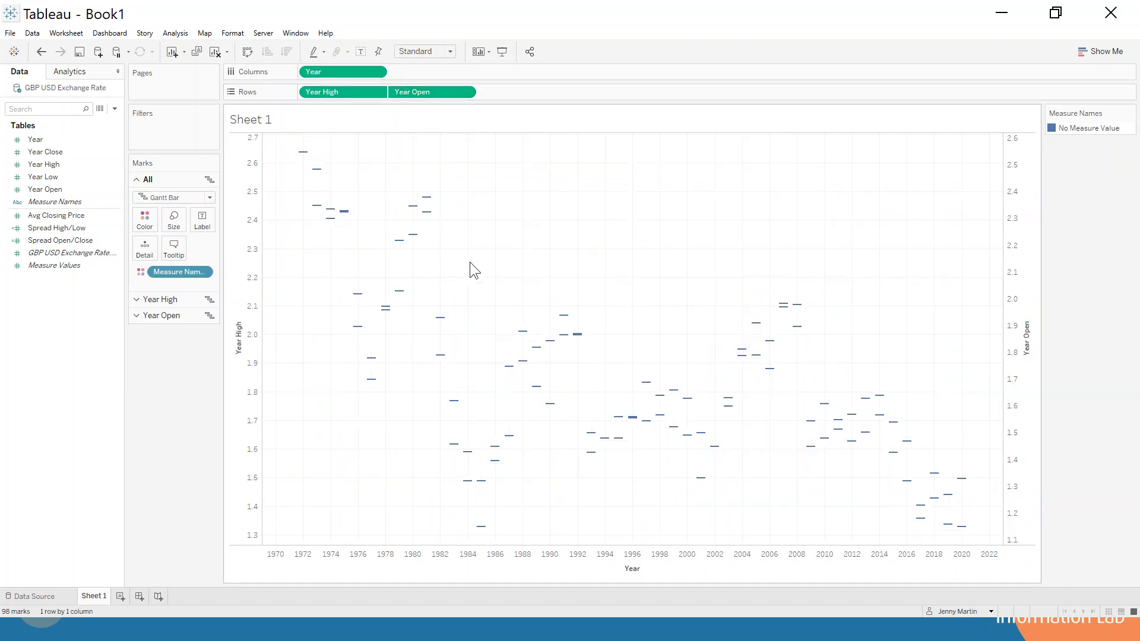
right_click(1020, 175)
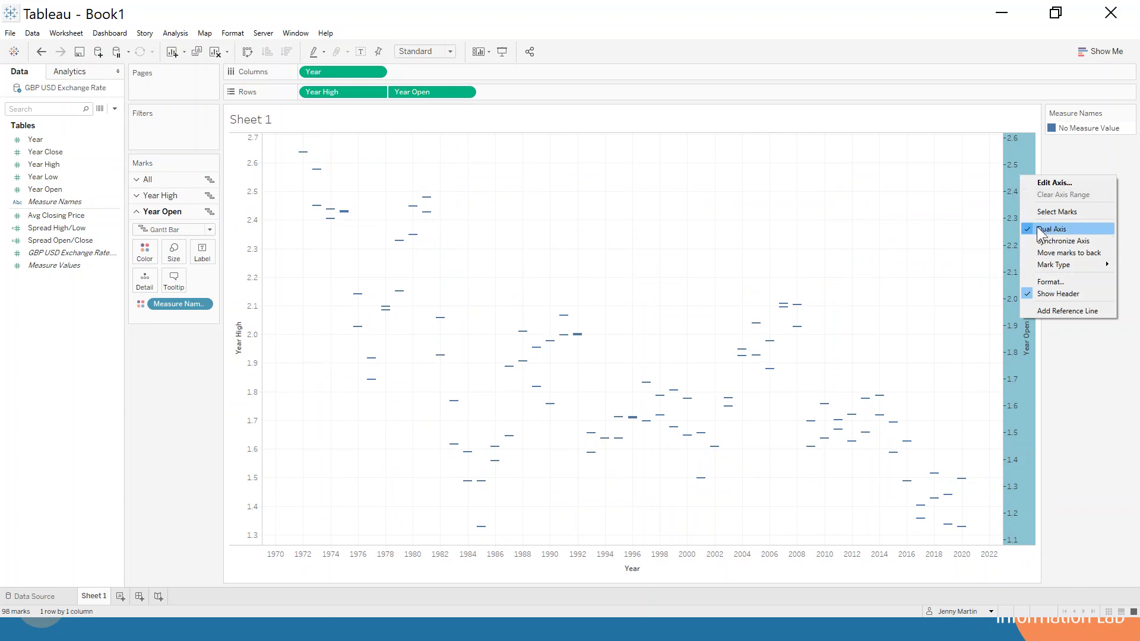
left_click(1045, 241)
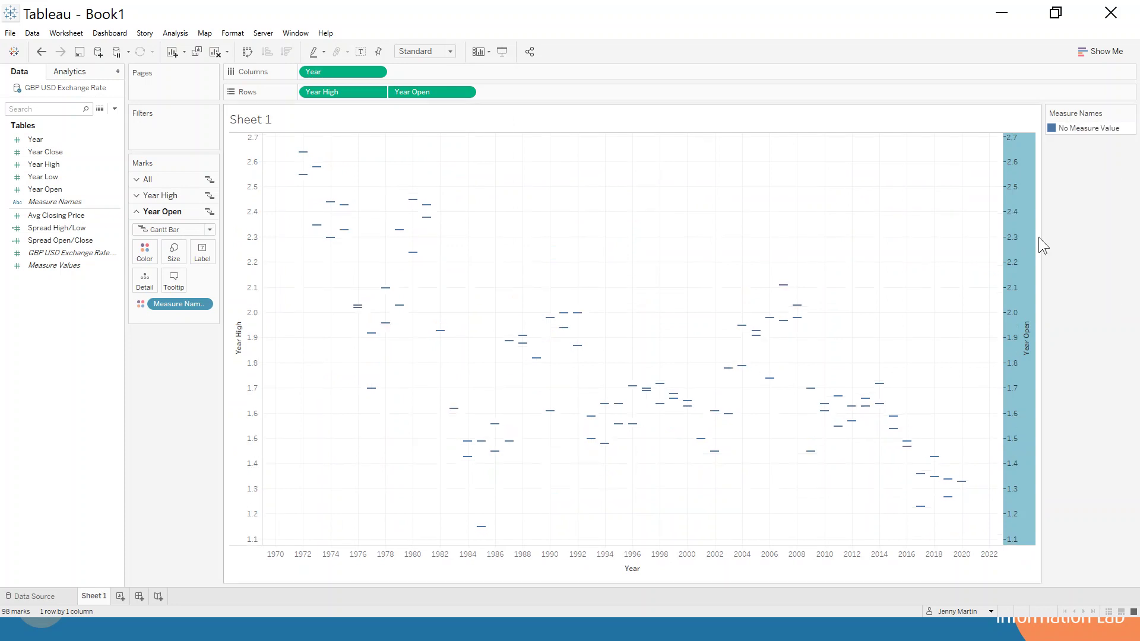
right_click(1010, 182)
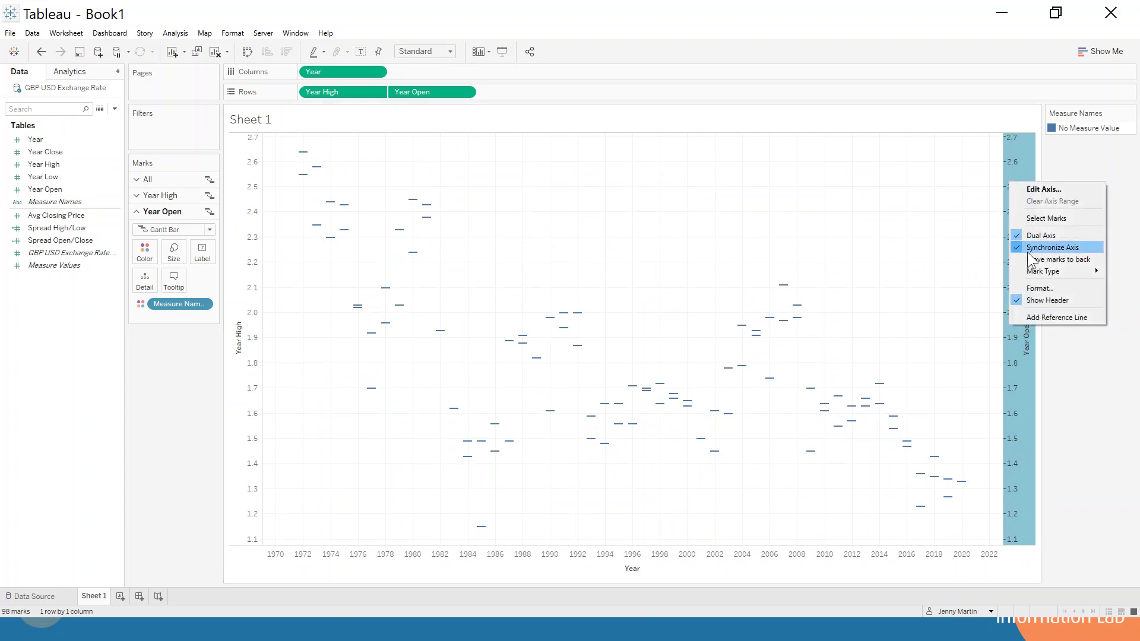
left_click(1041, 302)
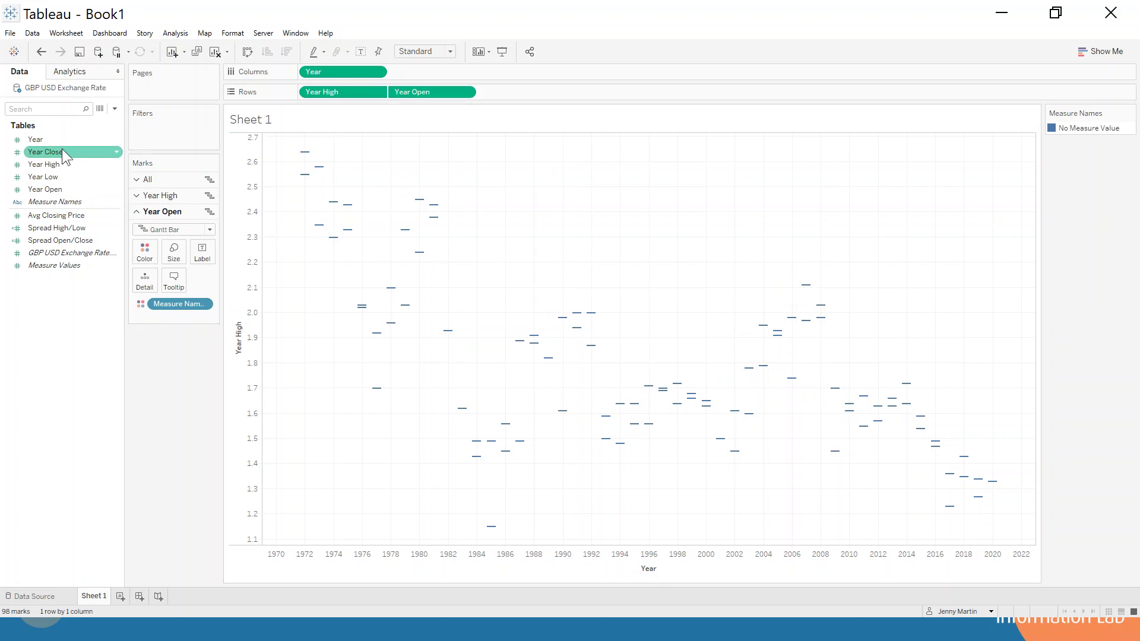
Drop Measure Names colouring, size thin Year High wicks by Spread High/Low and Year Open bodies by Spread Open/Close
left_click(159, 195)
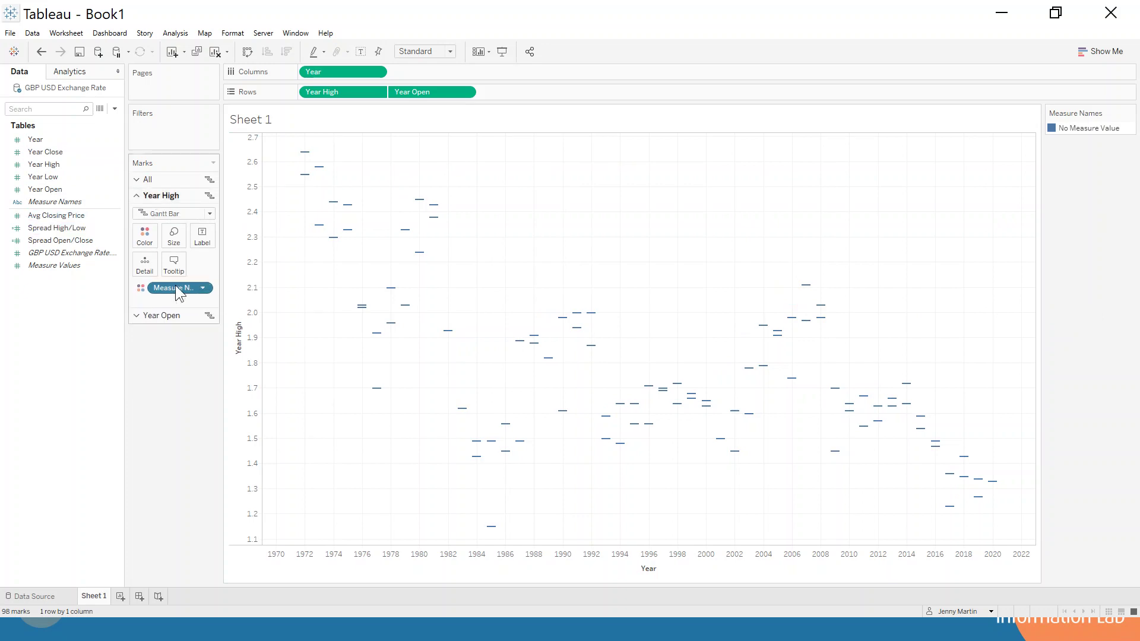
left_click_drag(178, 288, 176, 390)
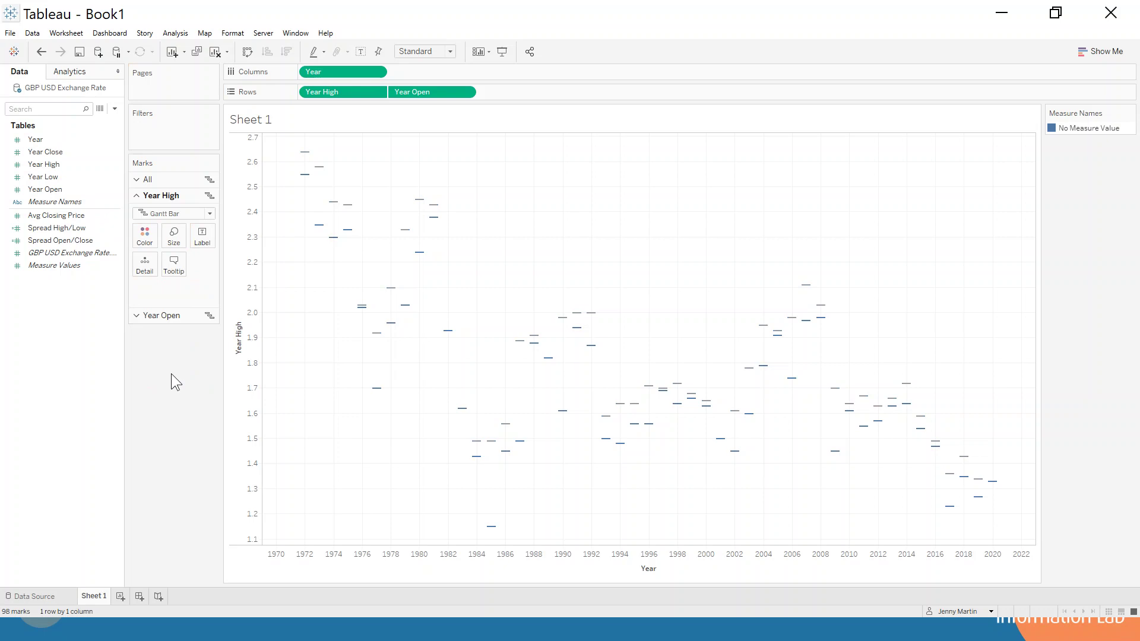
left_click(40, 228)
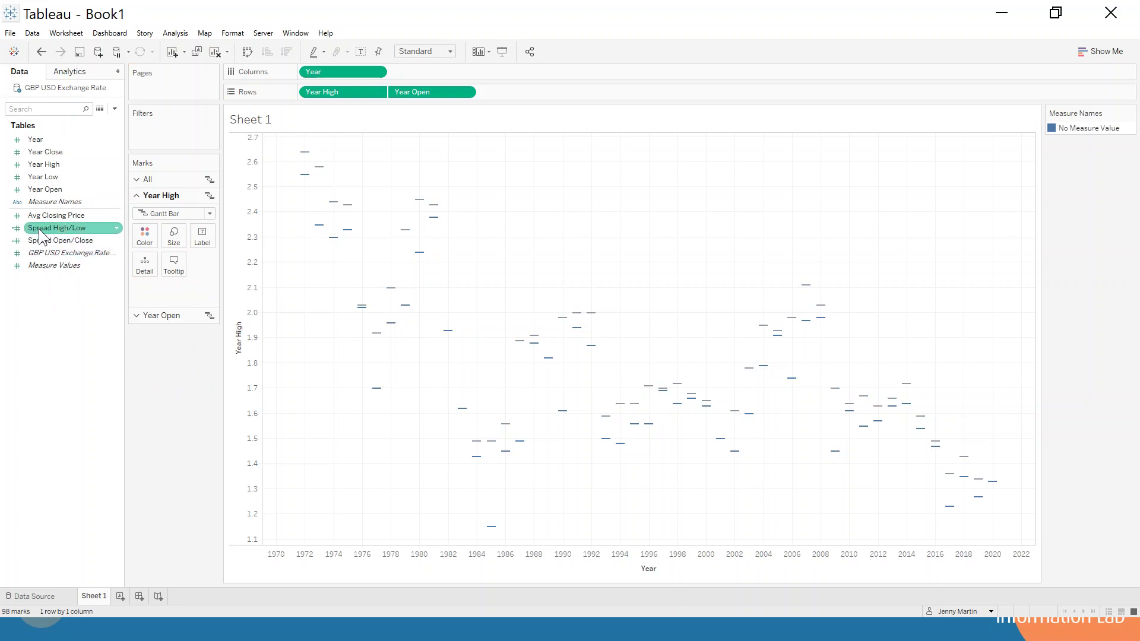
left_click_drag(40, 232, 172, 244)
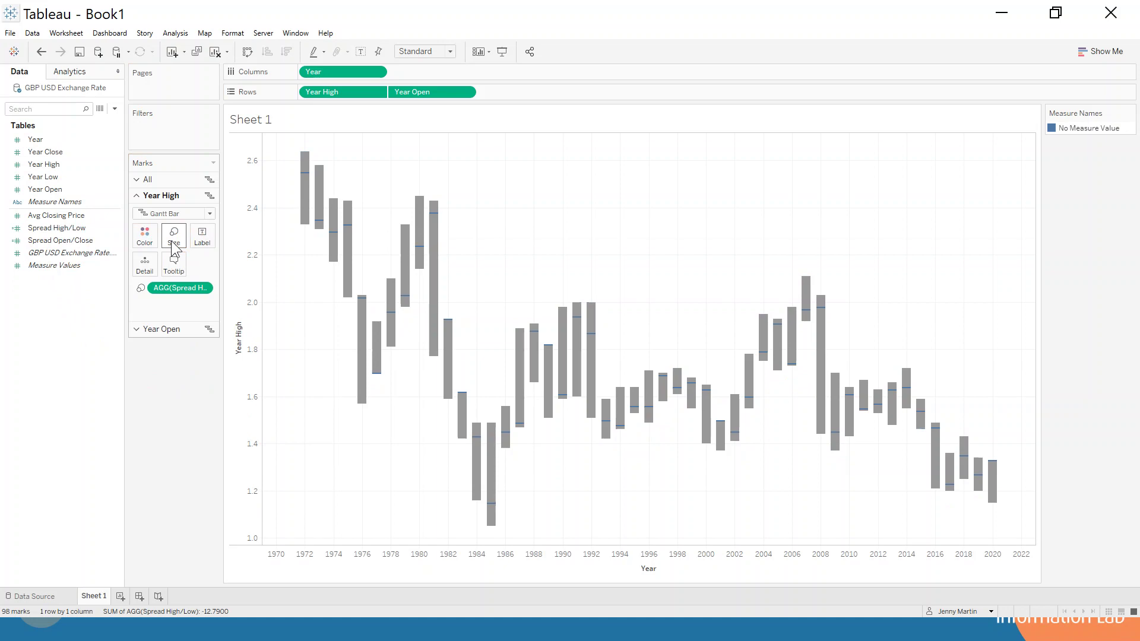
left_click(171, 240)
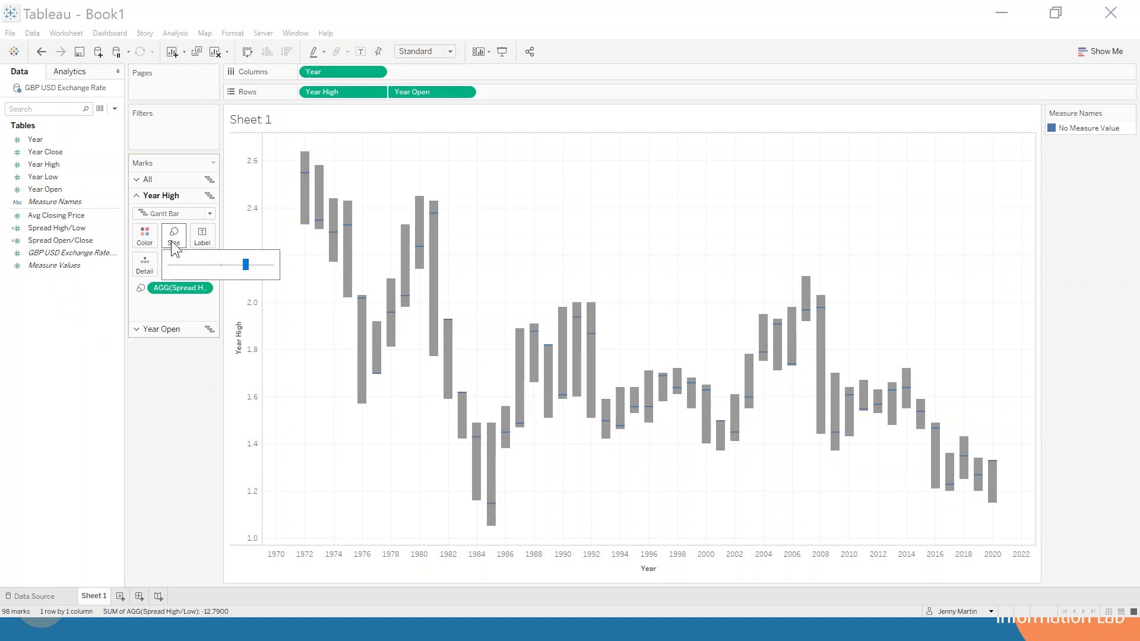
left_click(165, 266)
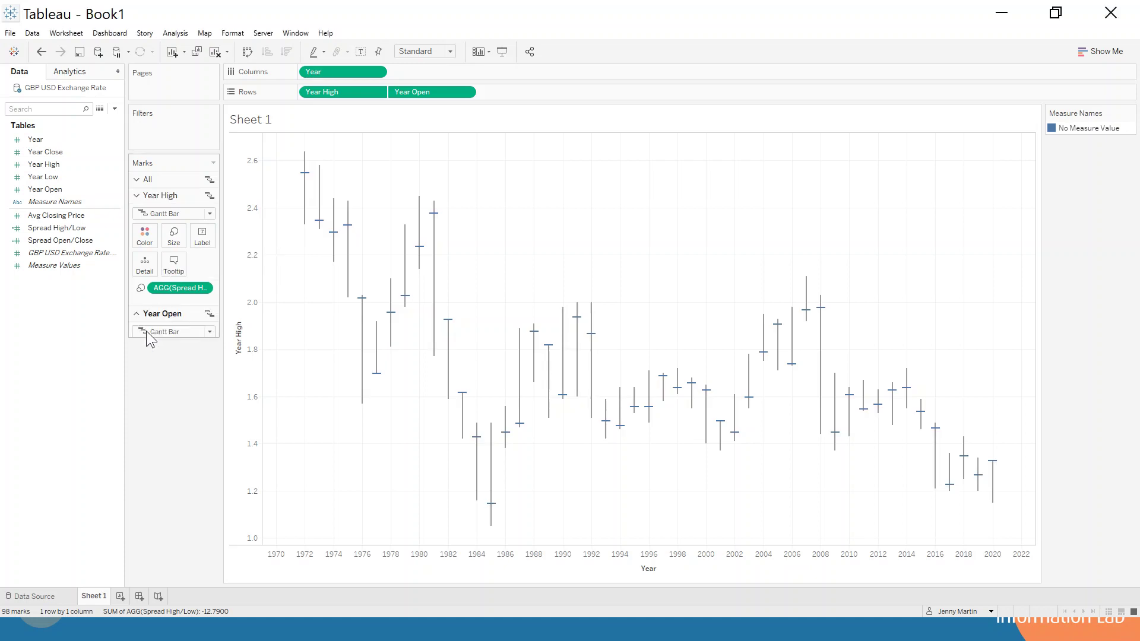
left_click_drag(60, 240, 176, 260)
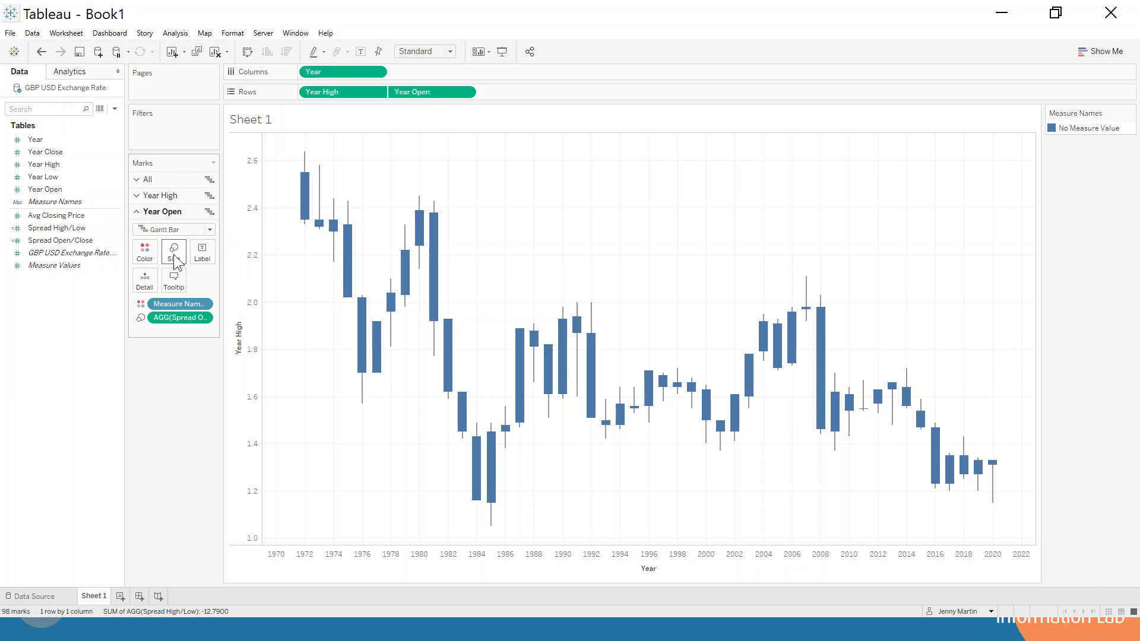
Colour the candle bodies by Spread Open/Close with the Red-Blue-White Diverging palette
left_click(72, 242)
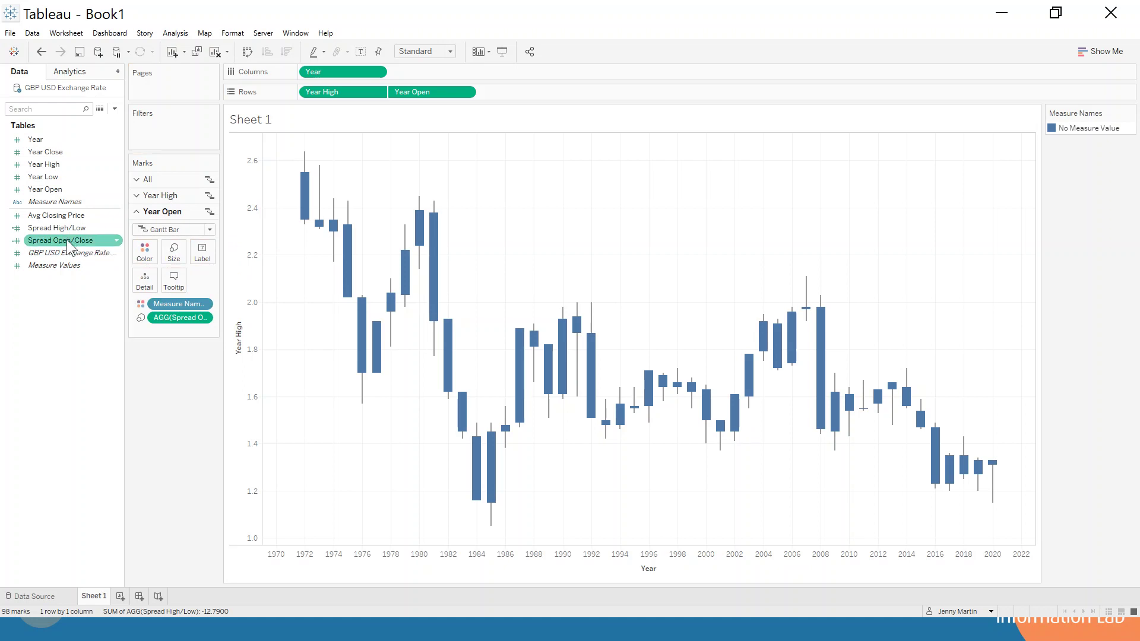
left_click_drag(100, 254, 145, 253)
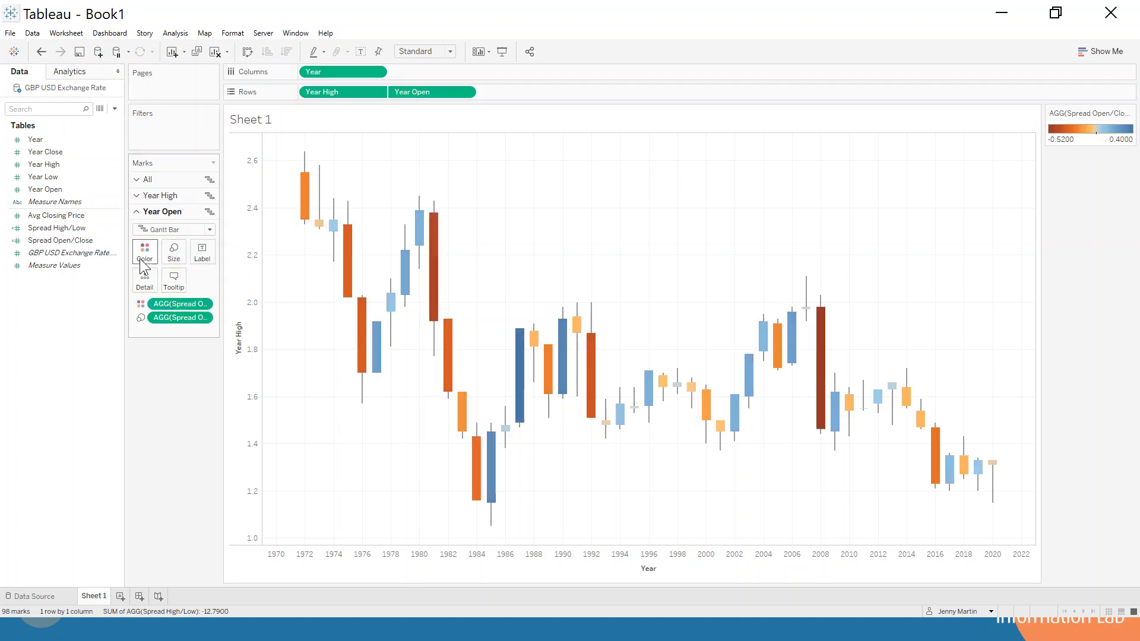
left_click(148, 255)
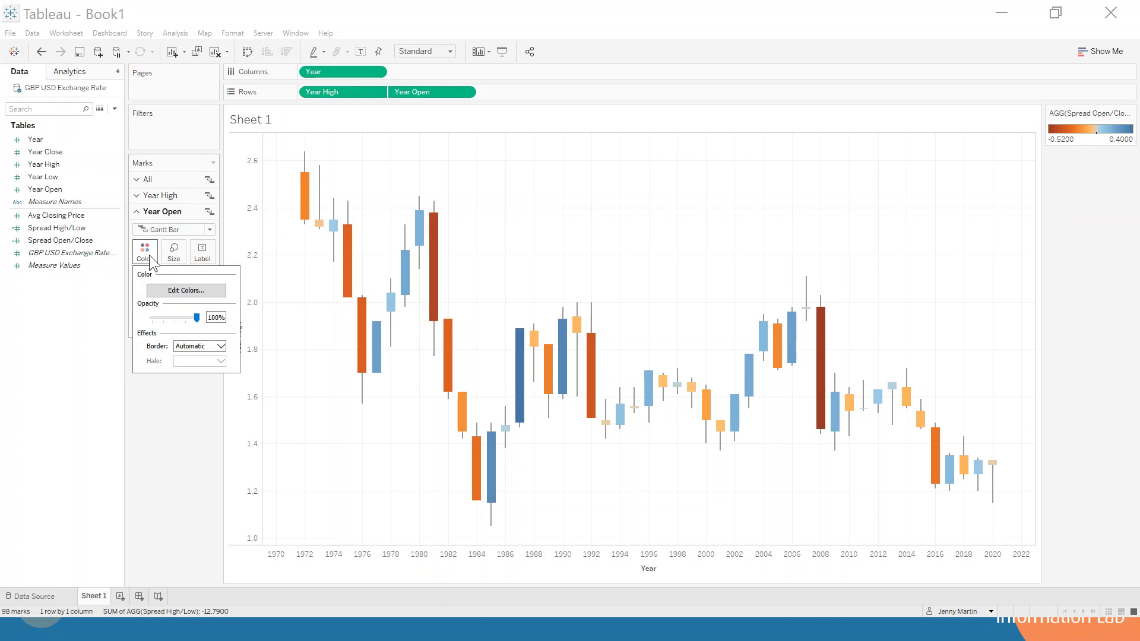
left_click(186, 290)
left_click(681, 264)
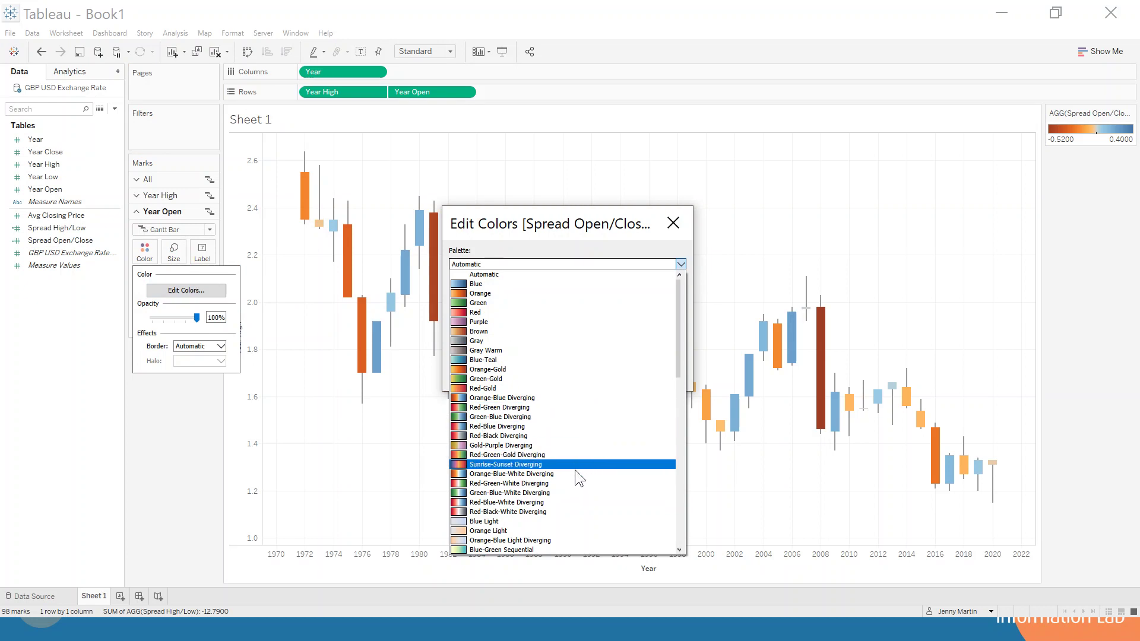
left_click(569, 504)
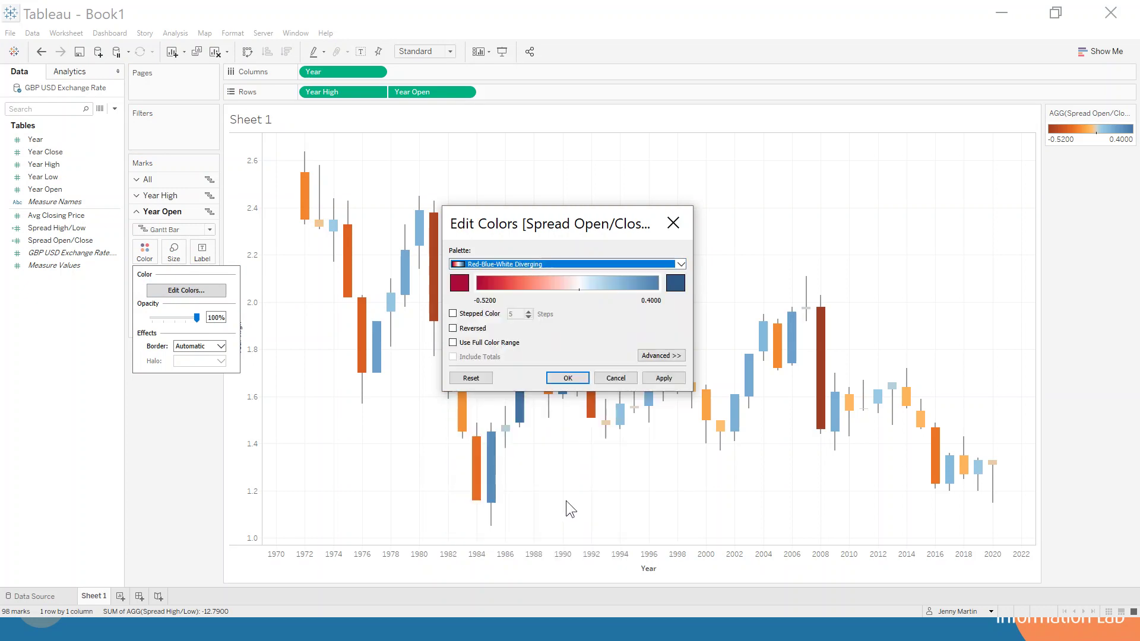
Make the colours stepped with 2 steps, centred at 0, and apply
left_click(454, 313)
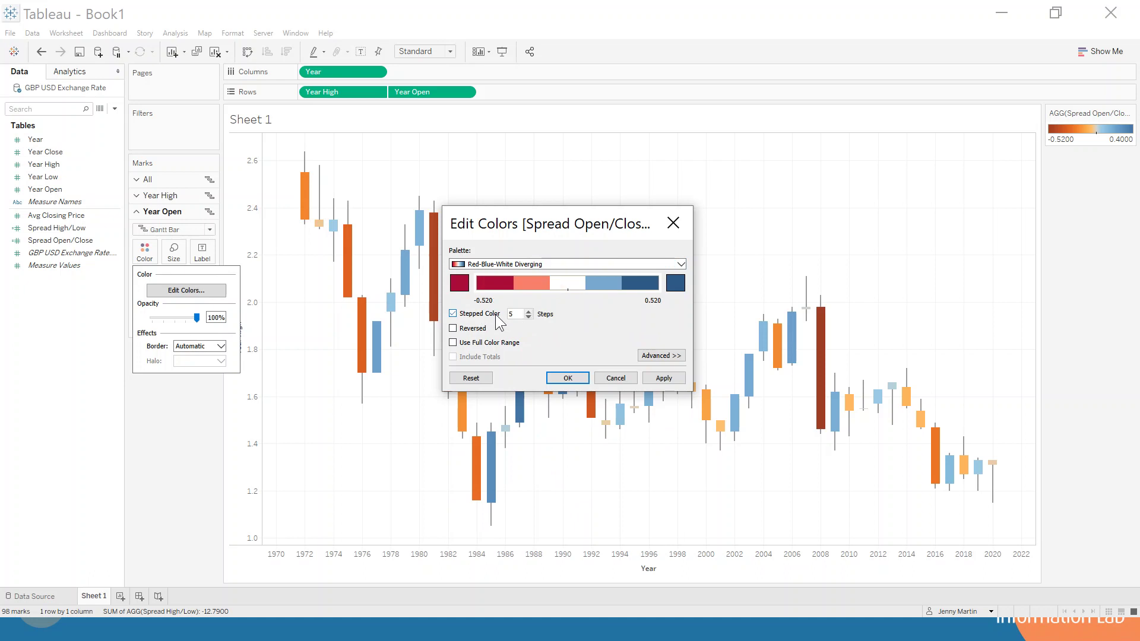
left_click(529, 317)
left_click(528, 317)
left_click(528, 318)
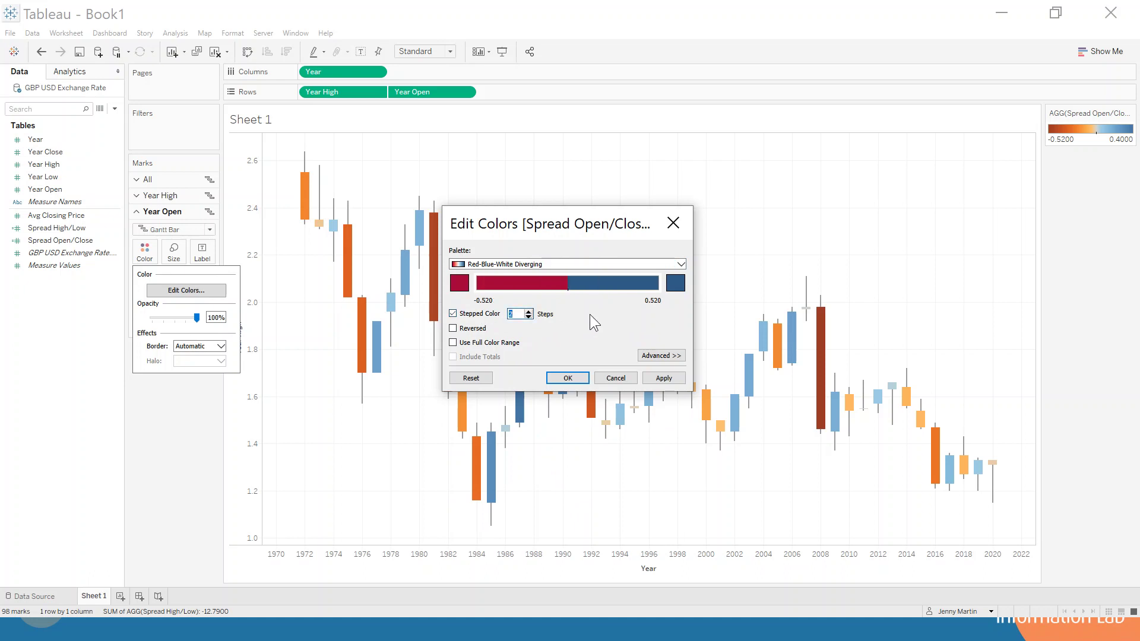
left_click(660, 356)
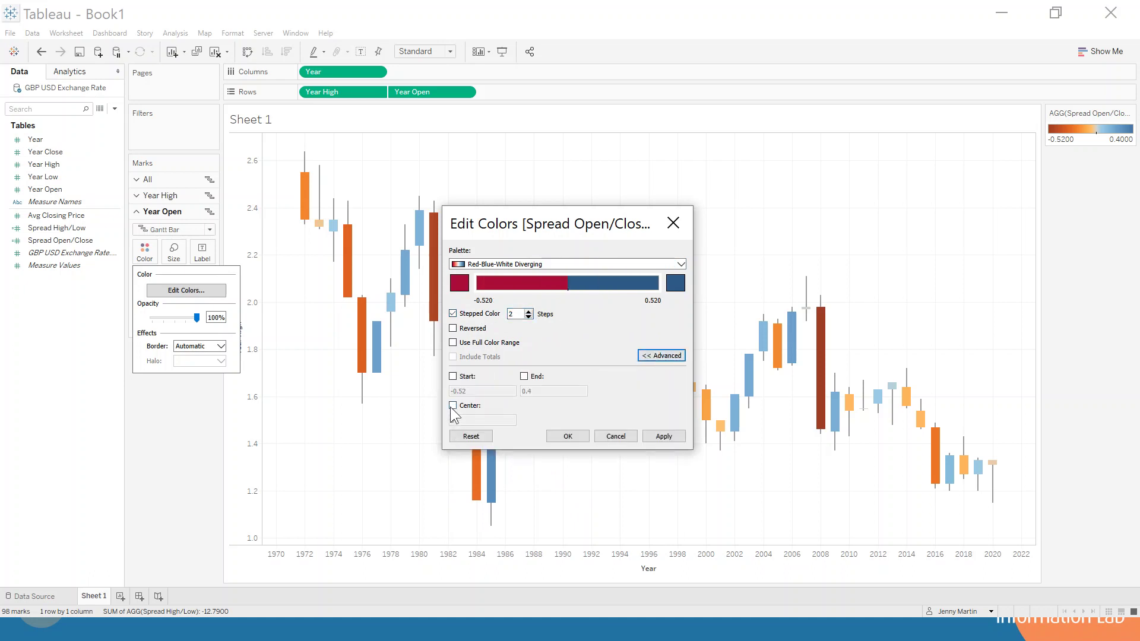
left_click(508, 406)
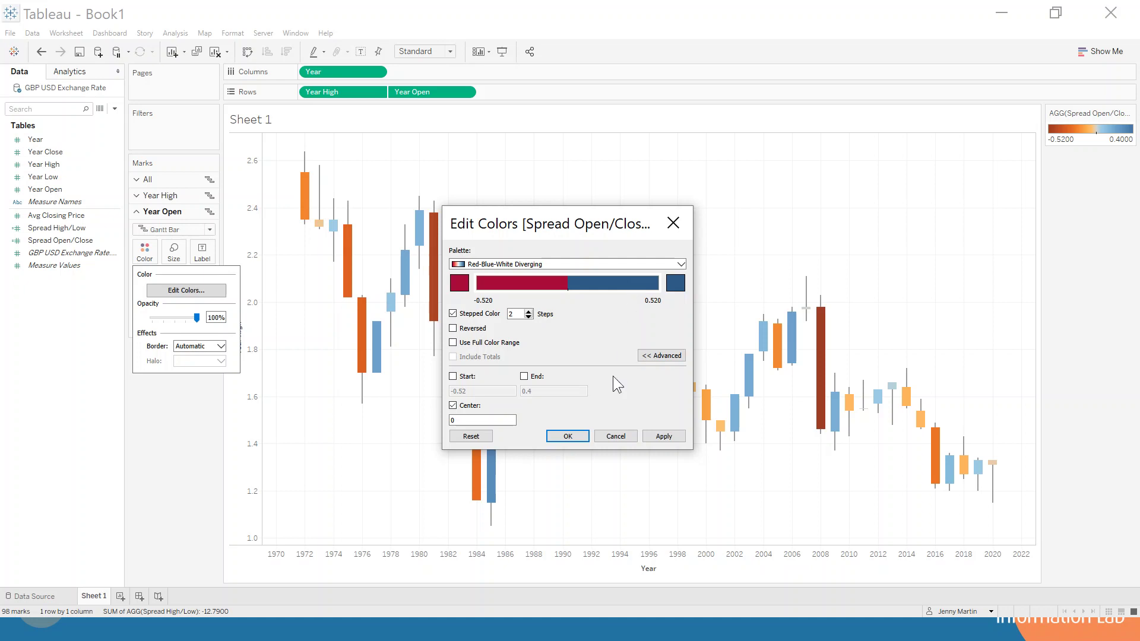
left_click(567, 436)
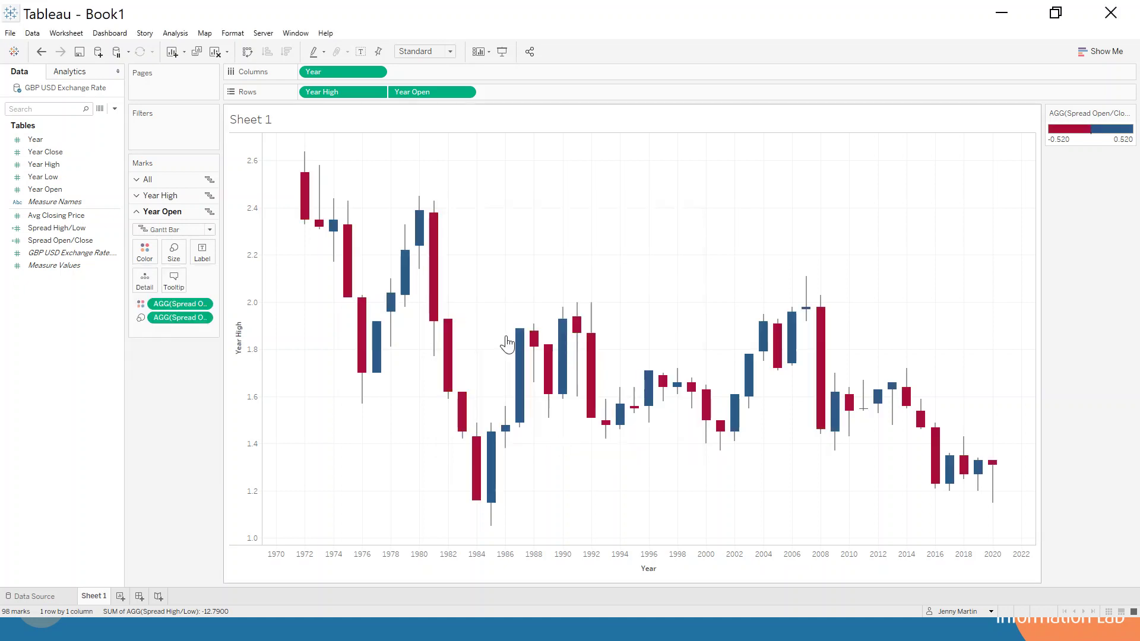
Set Grid Lines to None in the sheet's Format Lines settings
right_click(493, 240)
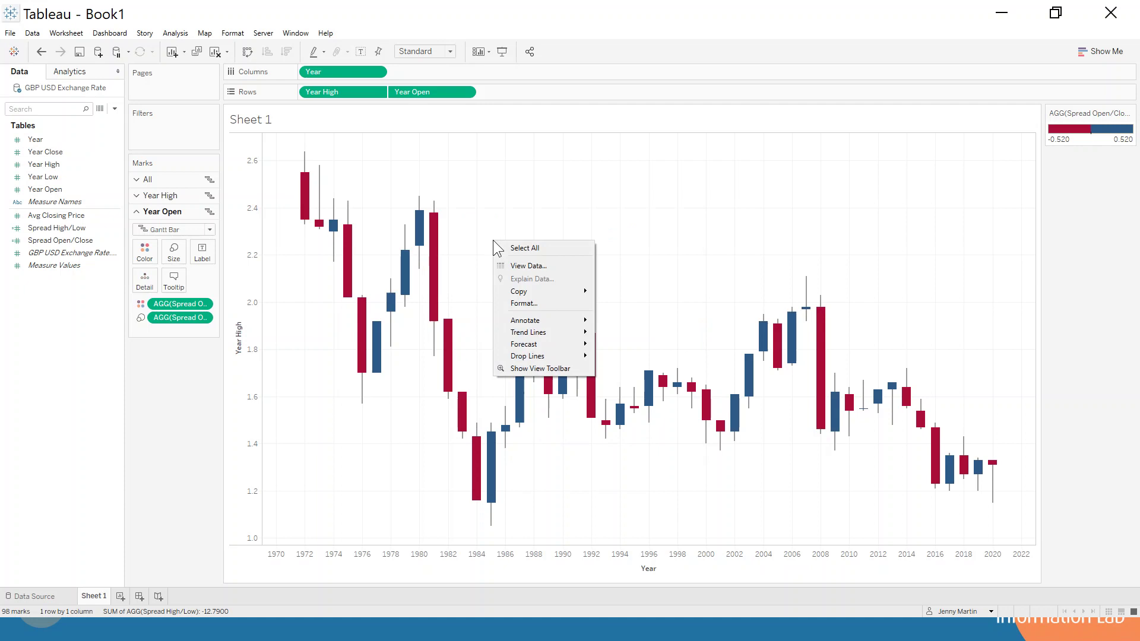
left_click(522, 303)
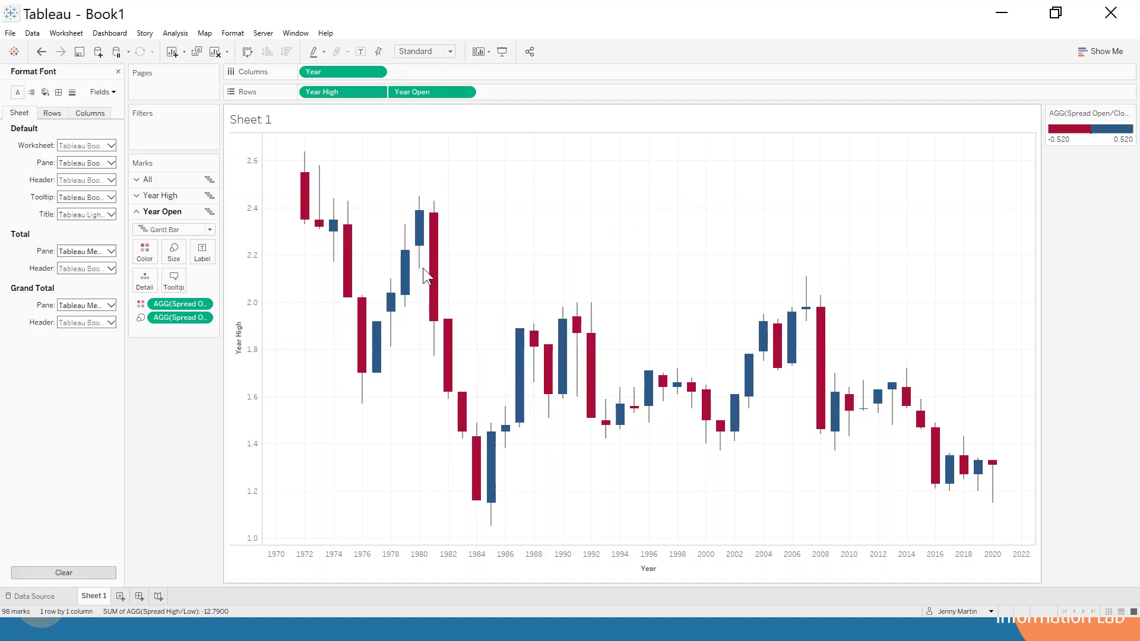
left_click(72, 92)
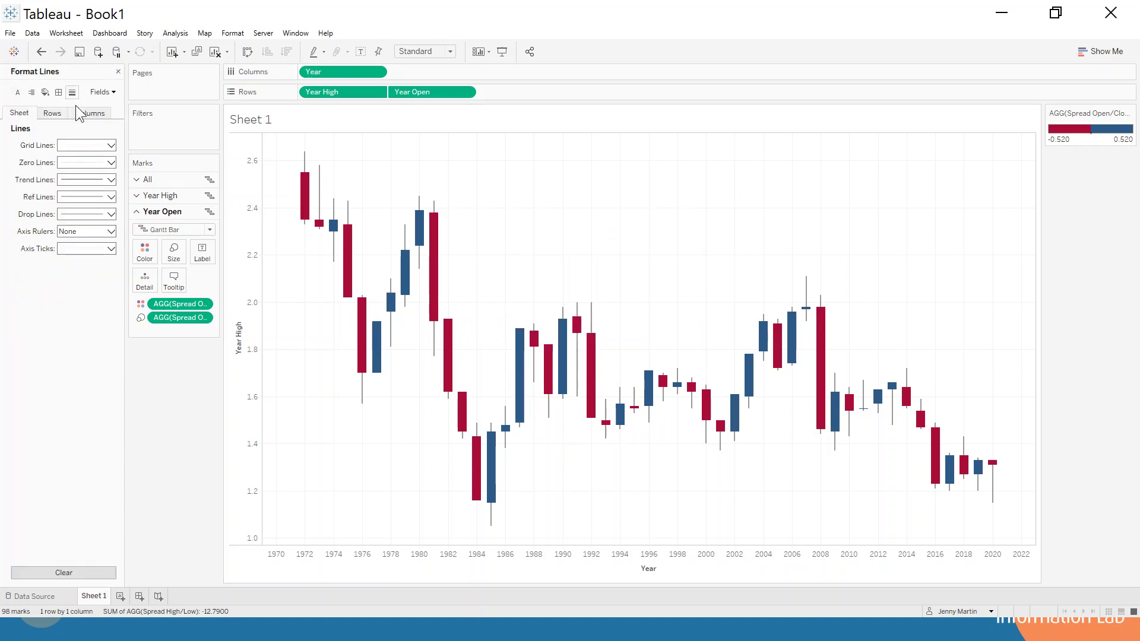
left_click(76, 148)
left_click(618, 187)
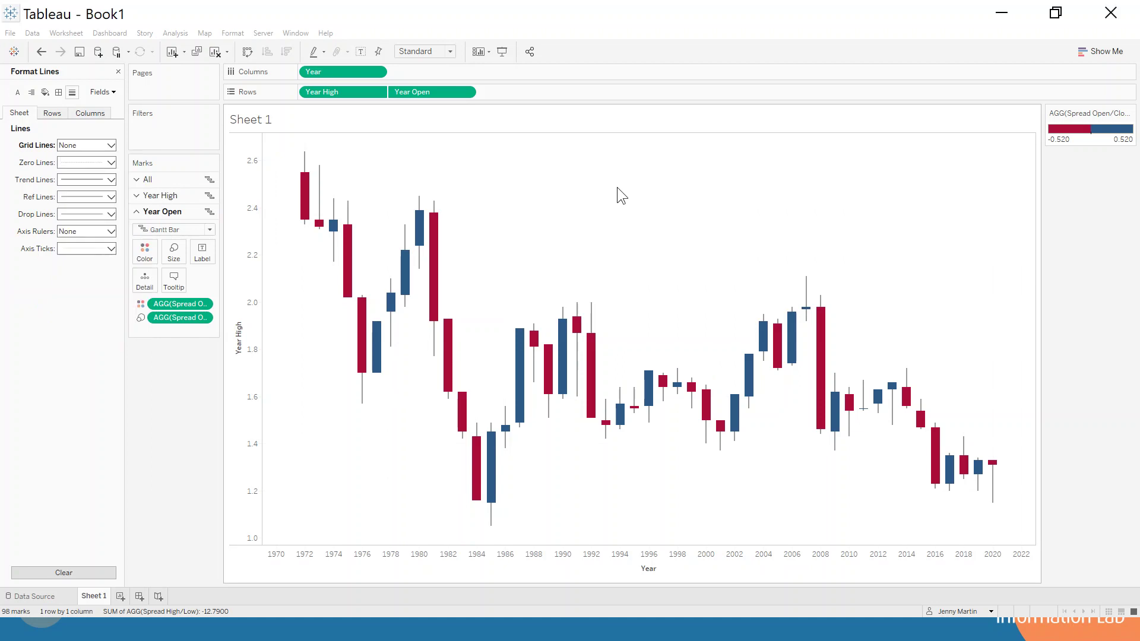
mouse_move(429, 257)
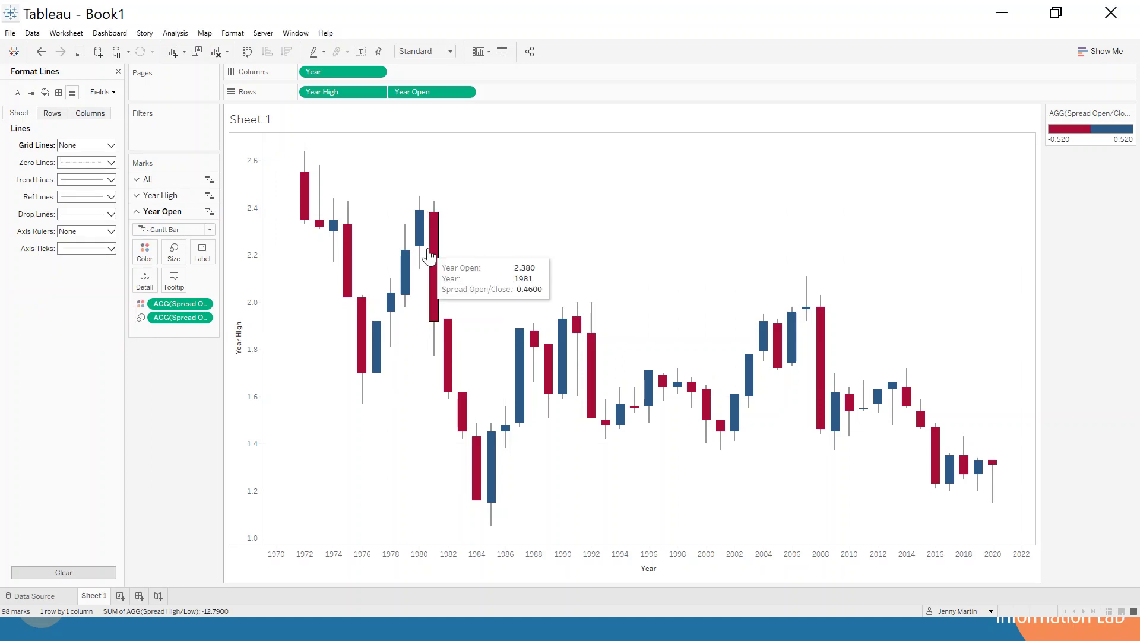
Switch back to the published GBP-USD candlestick viz in the browser
key("alt+Tab")
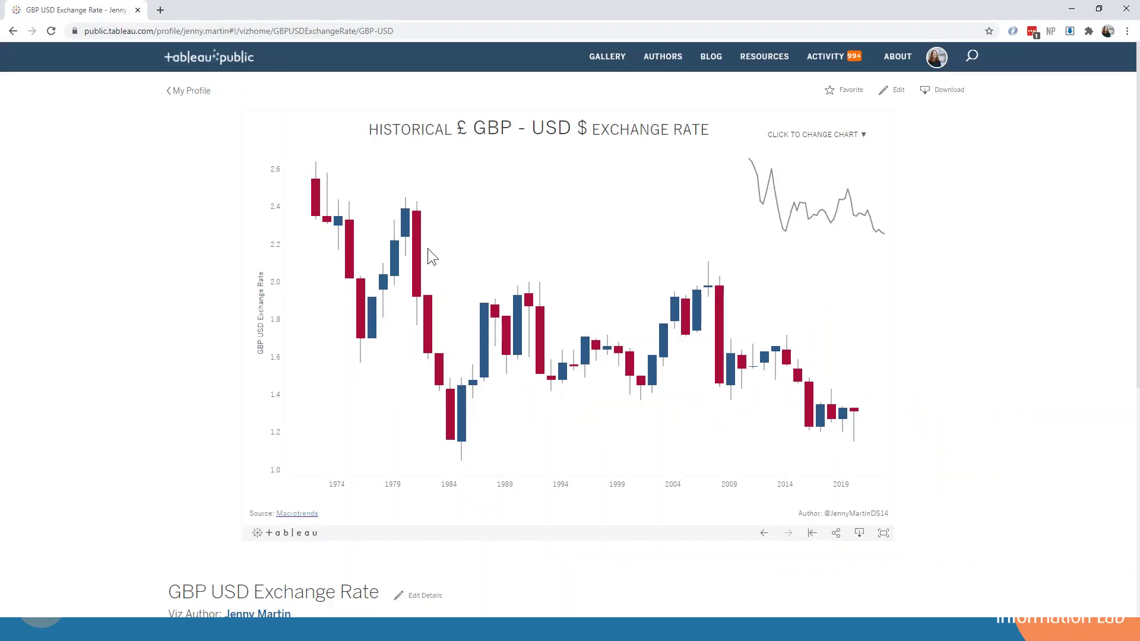